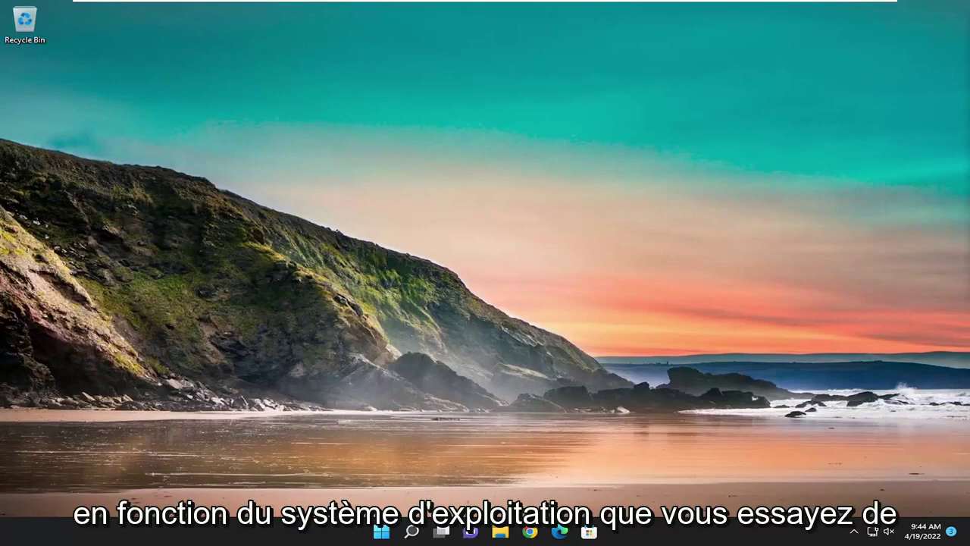
# Step: In Chrome, load google.com and search for 'windows 11 requirements'
pyautogui.click(530, 533)
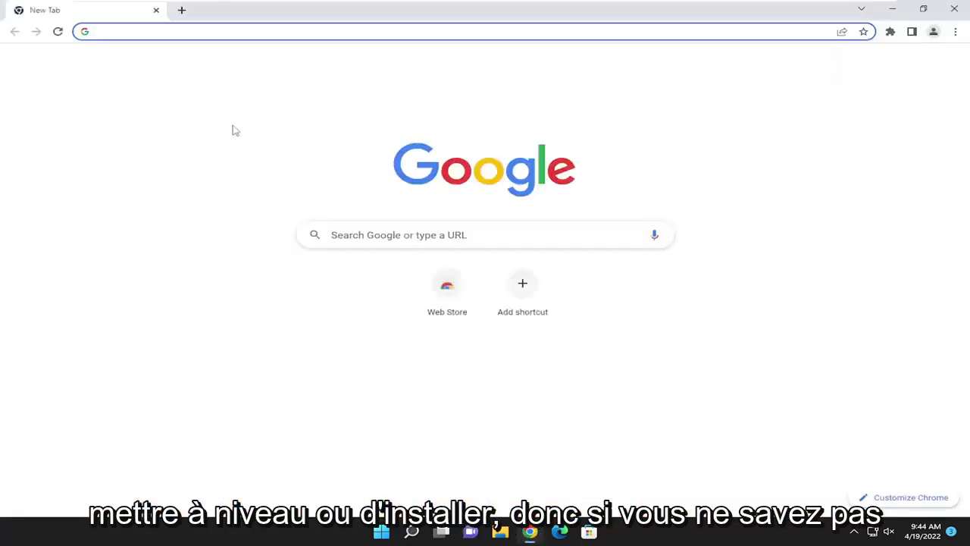
pyautogui.write('google.com')
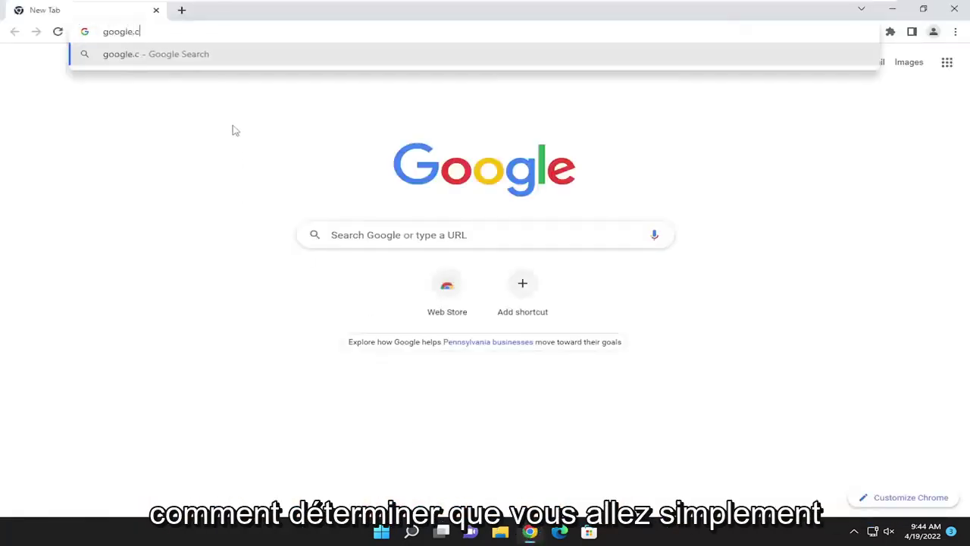
pyautogui.press('Return')
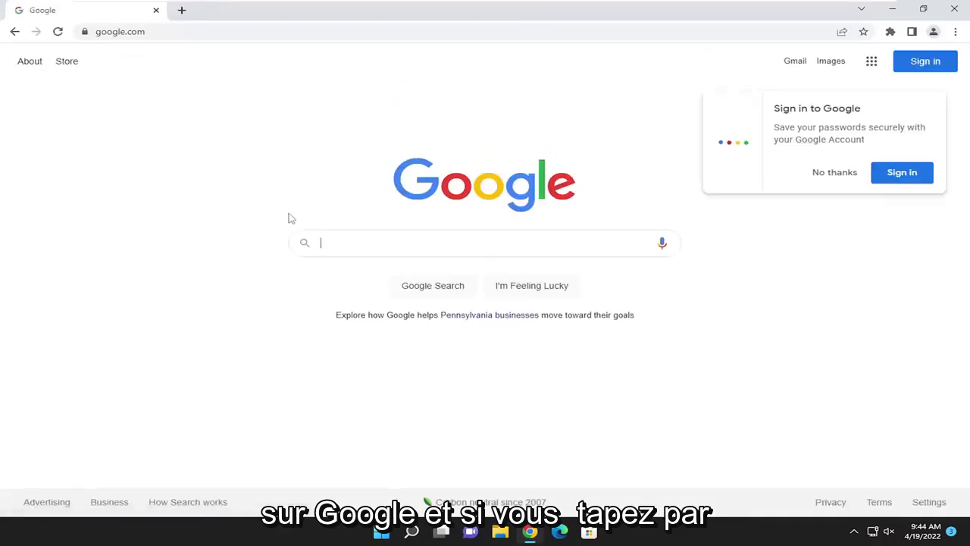
pyautogui.write('windows 11 r')
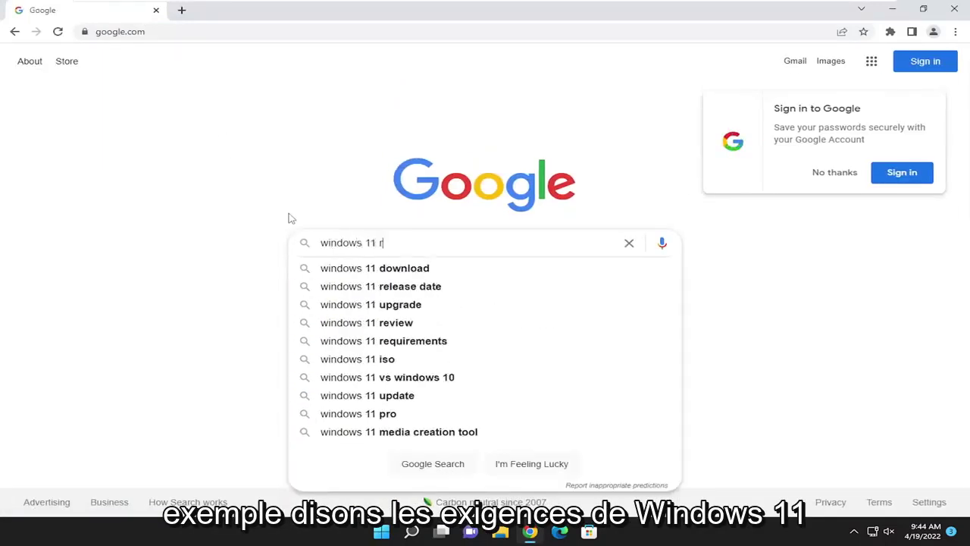
pyautogui.write('equirements')
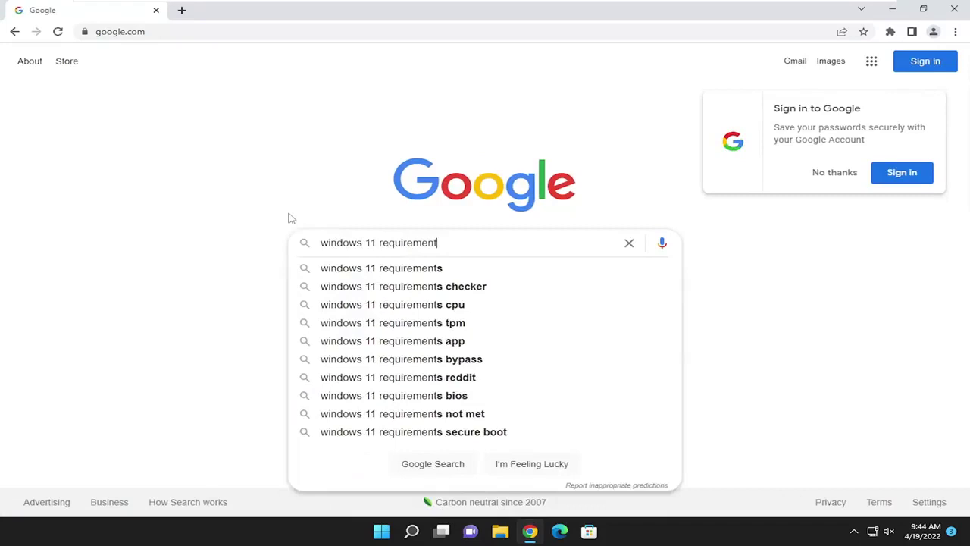
pyautogui.press('Return')
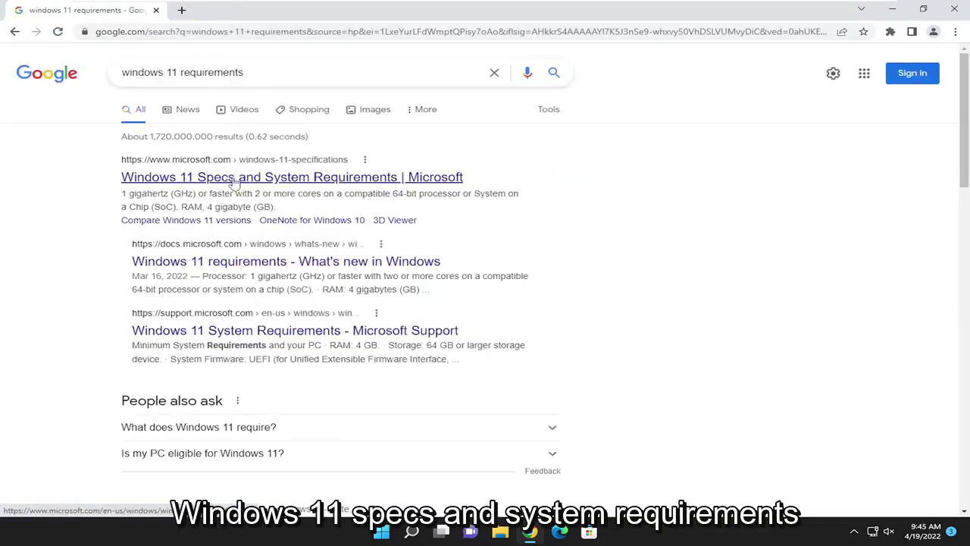
# Step: Open Microsoft's 'Windows 11 Specs and System Requirements' result and scroll through its requirements table
pyautogui.click(271, 179)
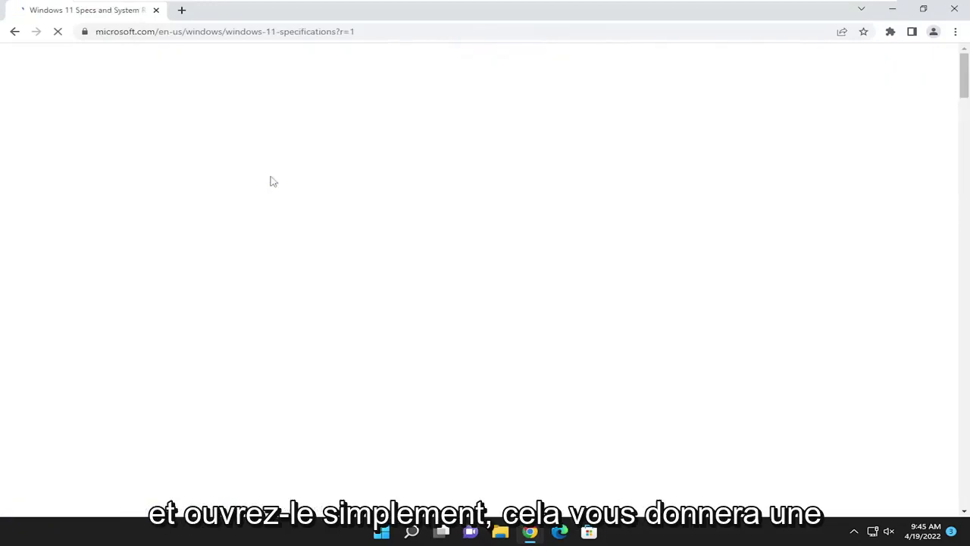
pyautogui.scroll(-5, 277, 189)
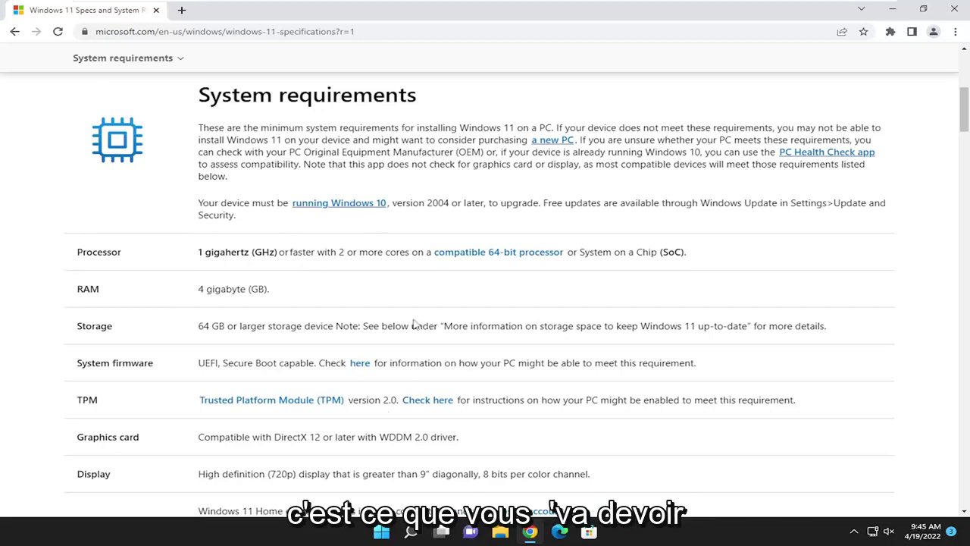
pyautogui.scroll(-2, 264, 347)
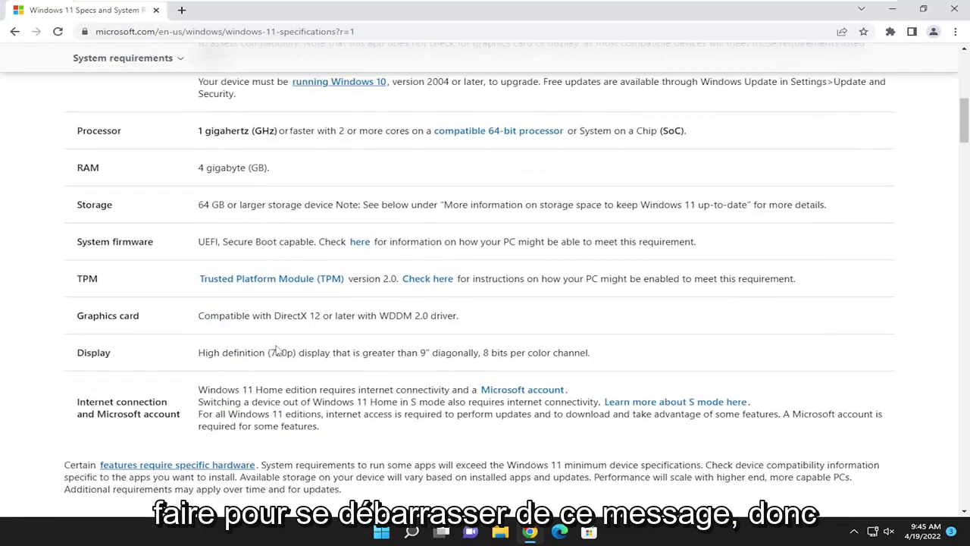
pyautogui.scroll(1, 260, 368)
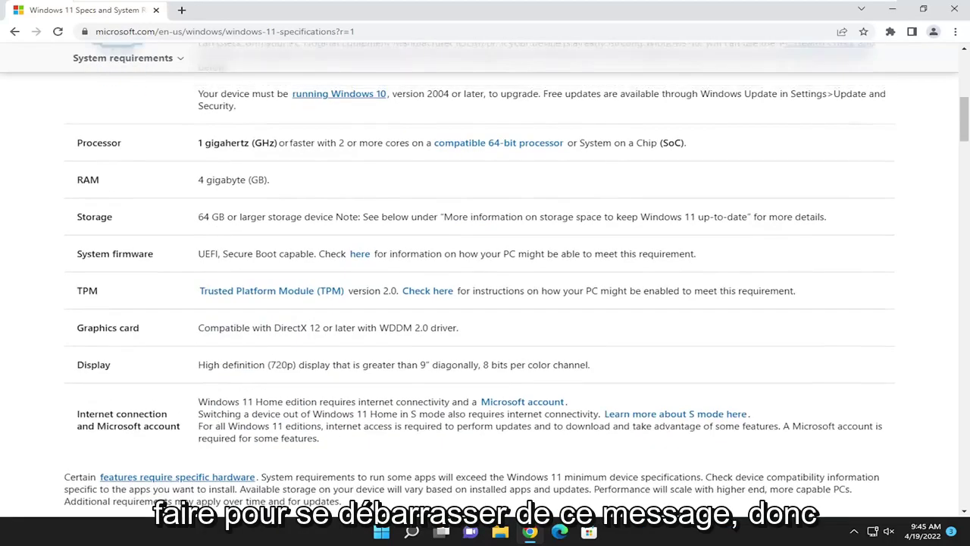
pyautogui.scroll(2, 224, 179)
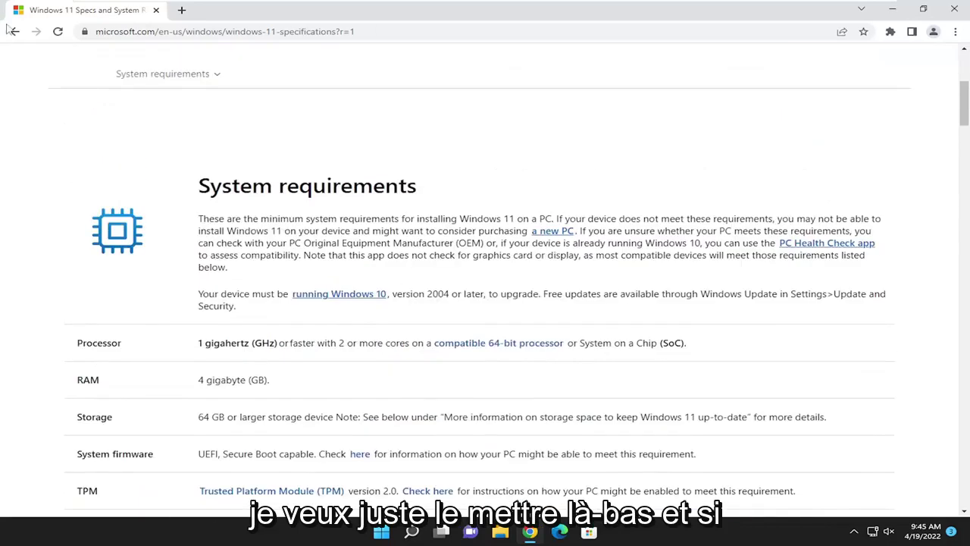
# Step: Return to the results and change the search to 'windows 10 requirements'
pyautogui.click(15, 31)
pyautogui.doubleClick(170, 72)
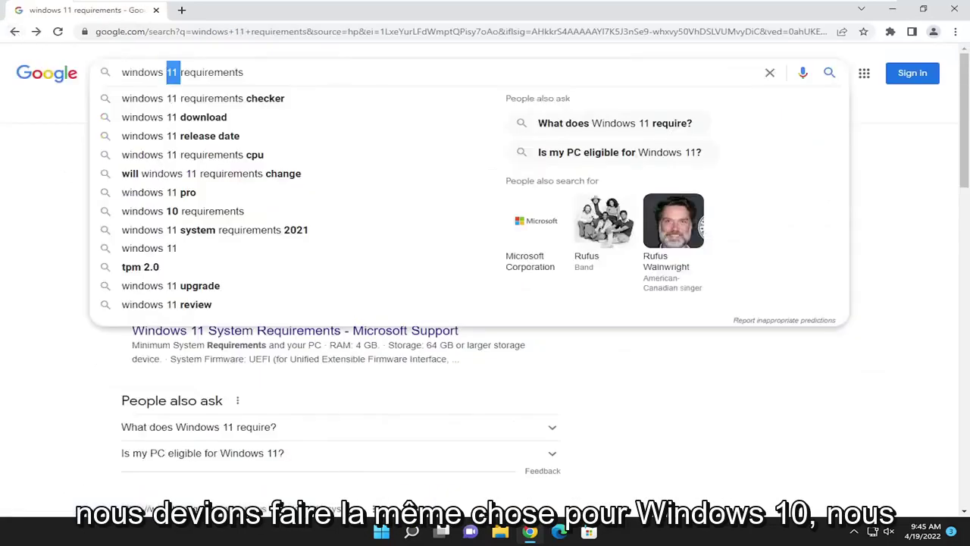
pyautogui.write('10')
pyautogui.press('Return')
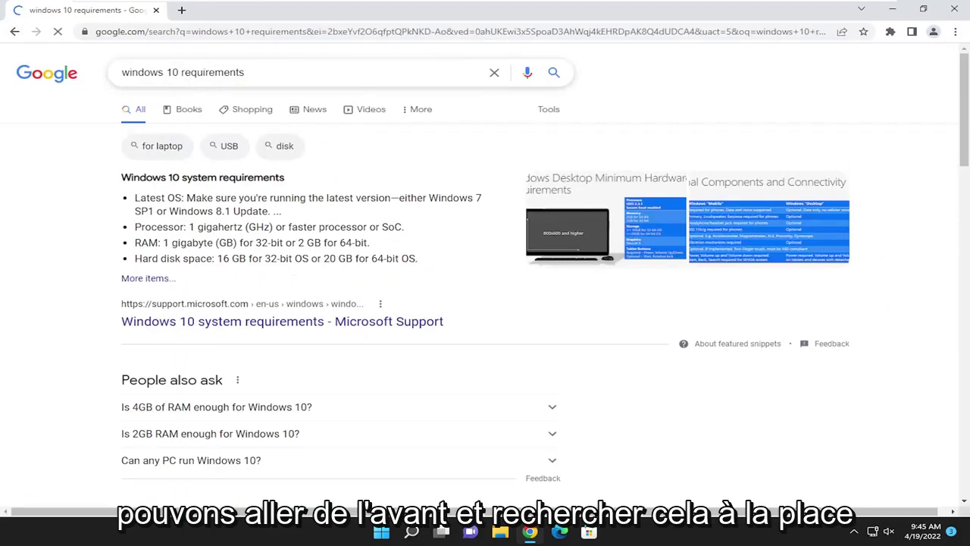
# Step: Review the Microsoft Support Windows 10 requirements page, then return to the search results
pyautogui.scroll(-1, 219, 199)
pyautogui.scroll(-1, 219, 198)
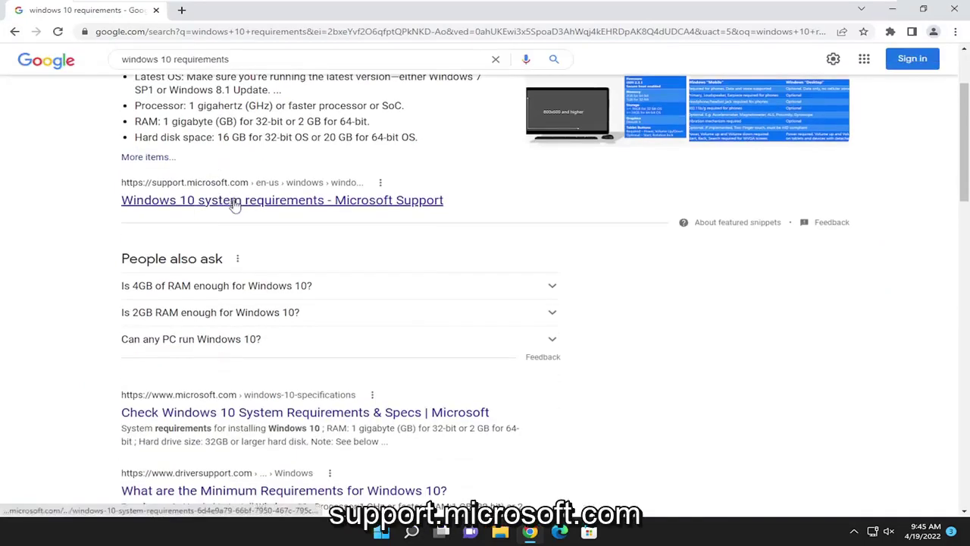
pyautogui.scroll(-2, 234, 204)
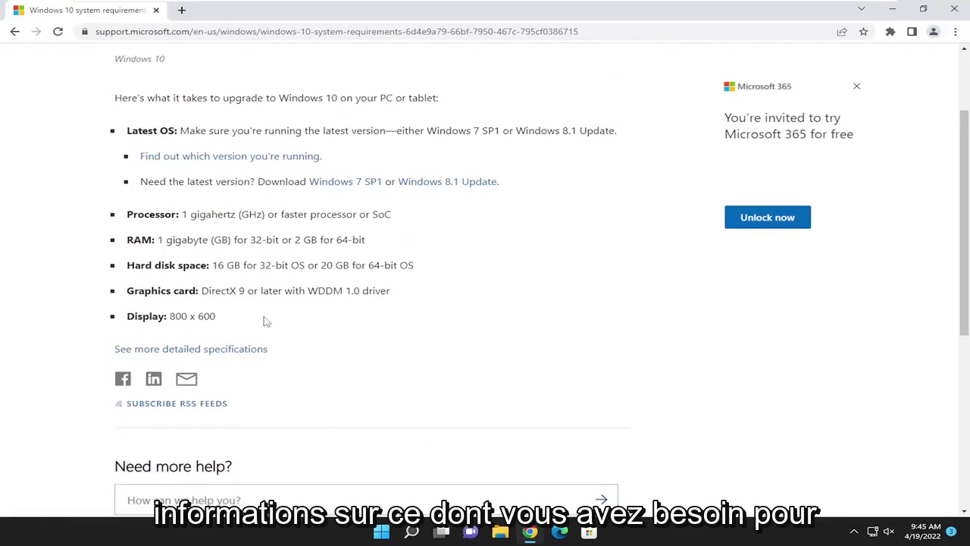
pyautogui.scroll(1, 265, 321)
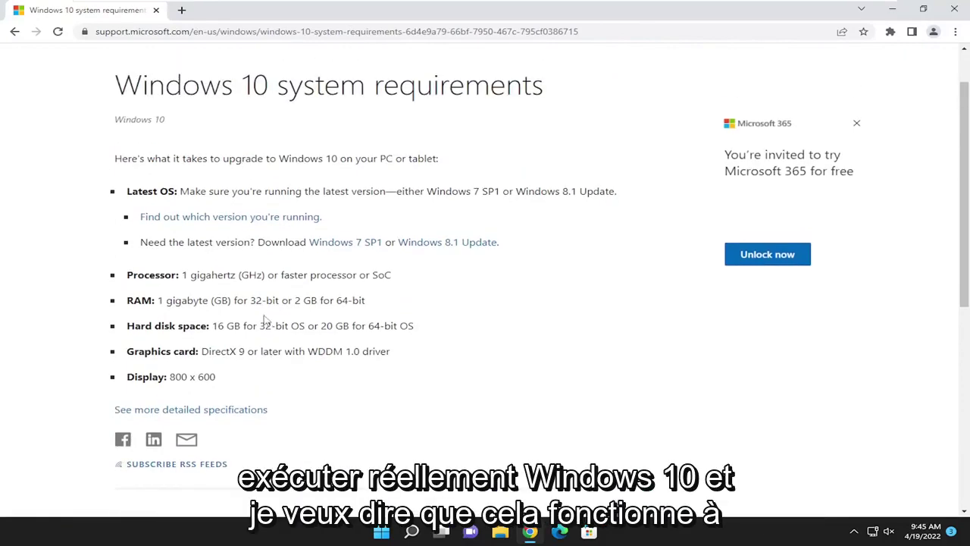
pyautogui.click(14, 32)
pyautogui.scroll(3, 152, 61)
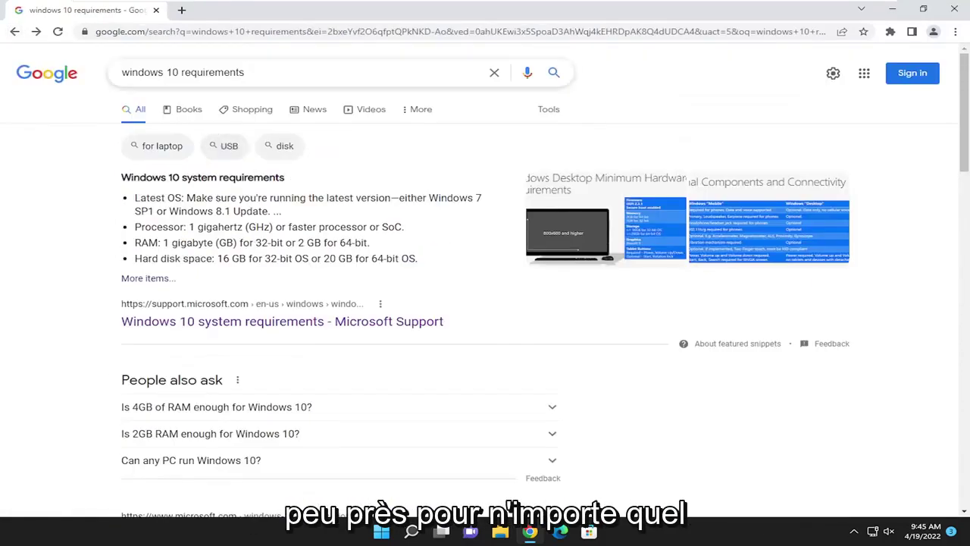
# Step: Close the browser and open Troubleshoot settings through a Windows search for 'troubleshoot'
pyautogui.click(954, 9)
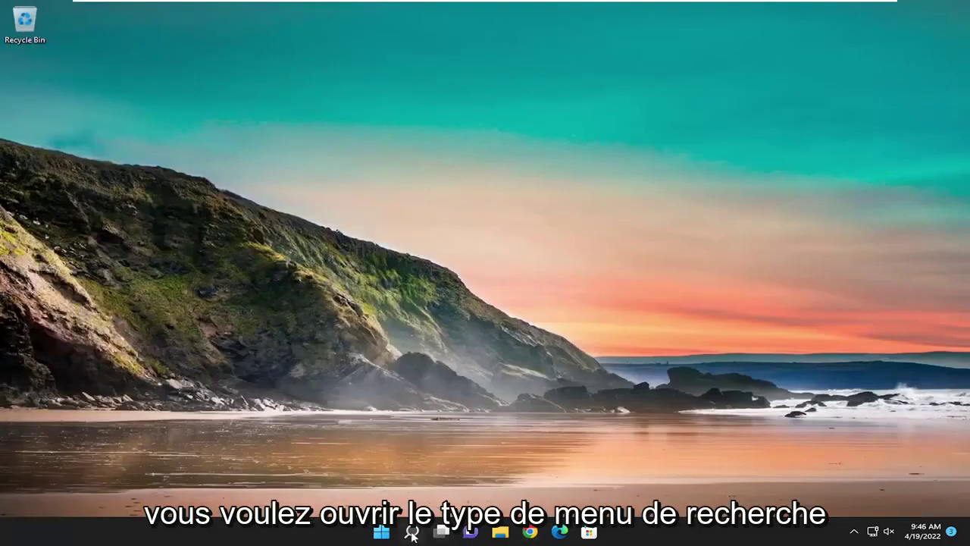
pyautogui.click(412, 533)
pyautogui.write('troublesho')
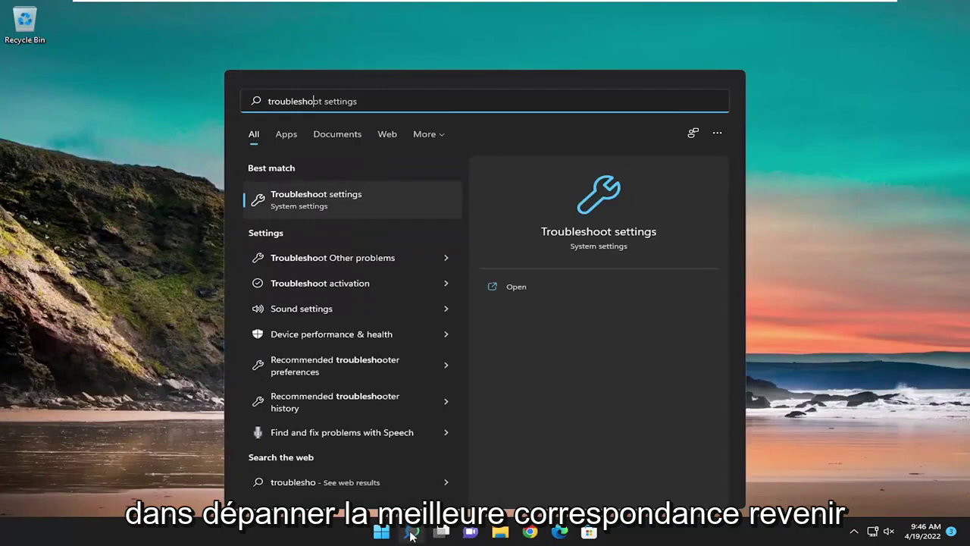
pyautogui.write('ot')
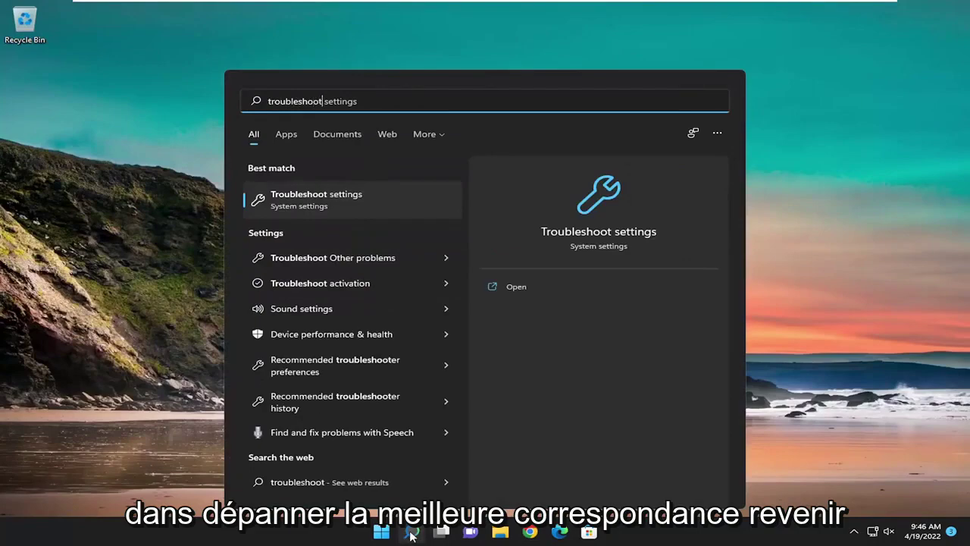
pyautogui.click(312, 199)
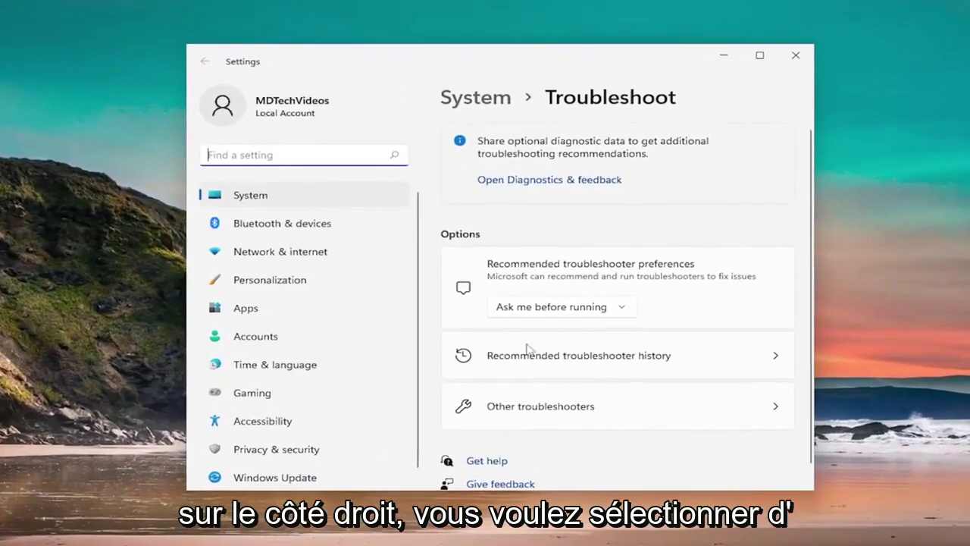
# Step: Run the Windows Update troubleshooter from Other troubleshooters and close its finished results
pyautogui.scroll(-1, 530, 352)
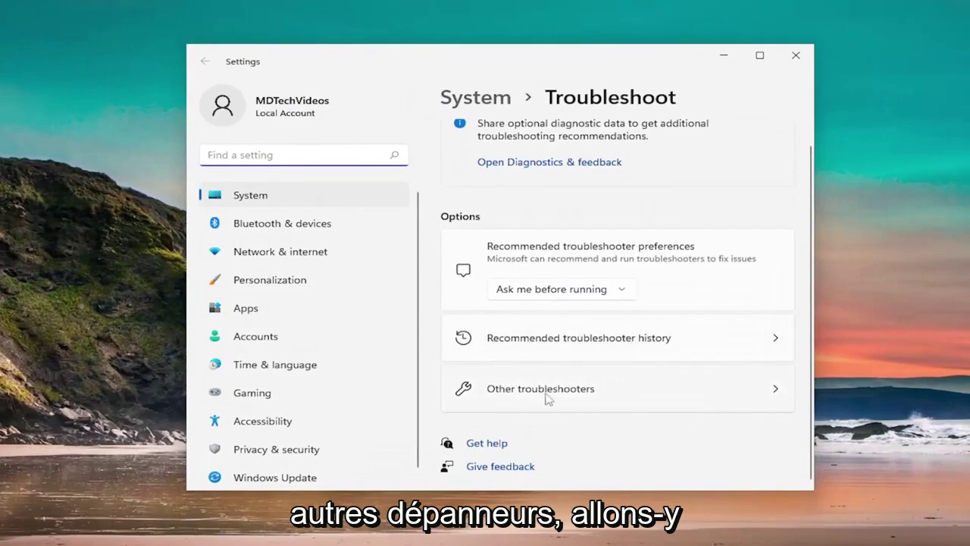
pyautogui.click(558, 396)
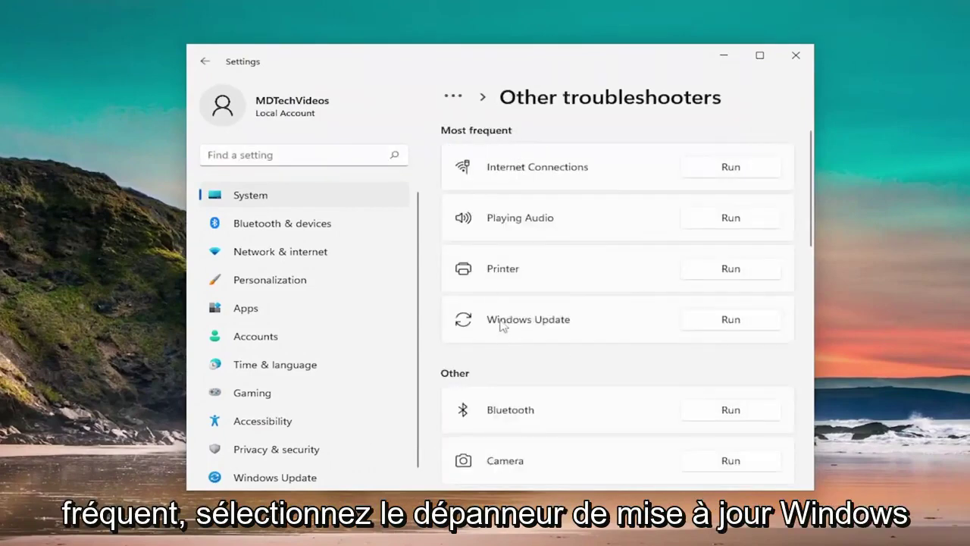
pyautogui.click(730, 320)
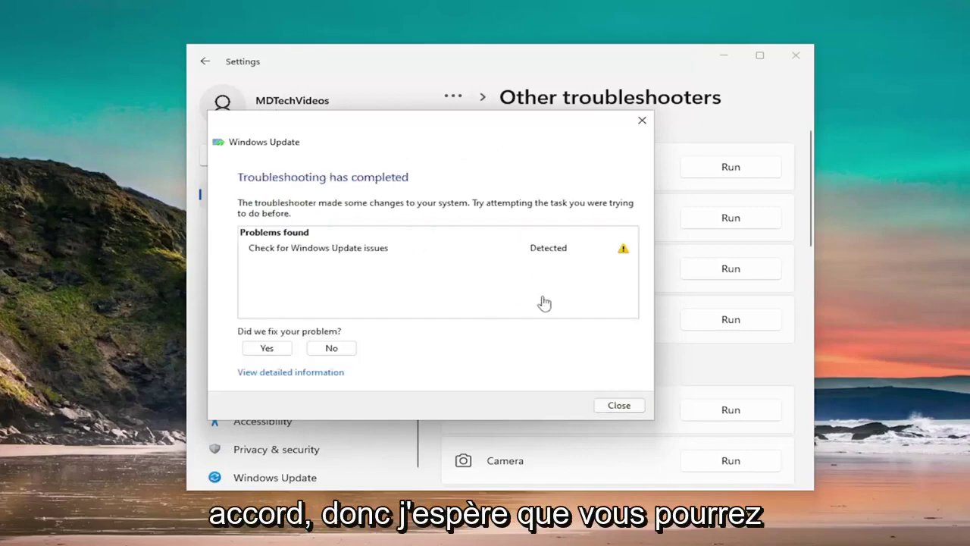
pyautogui.click(613, 406)
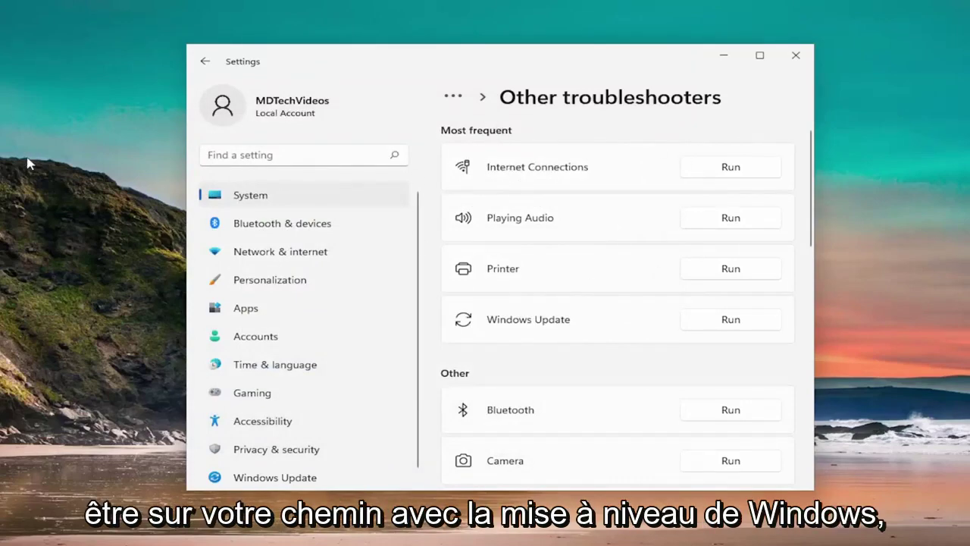
# Step: Close Settings and launch Command Prompt from a 'cmd' search as administrator, approving UAC
pyautogui.click(794, 56)
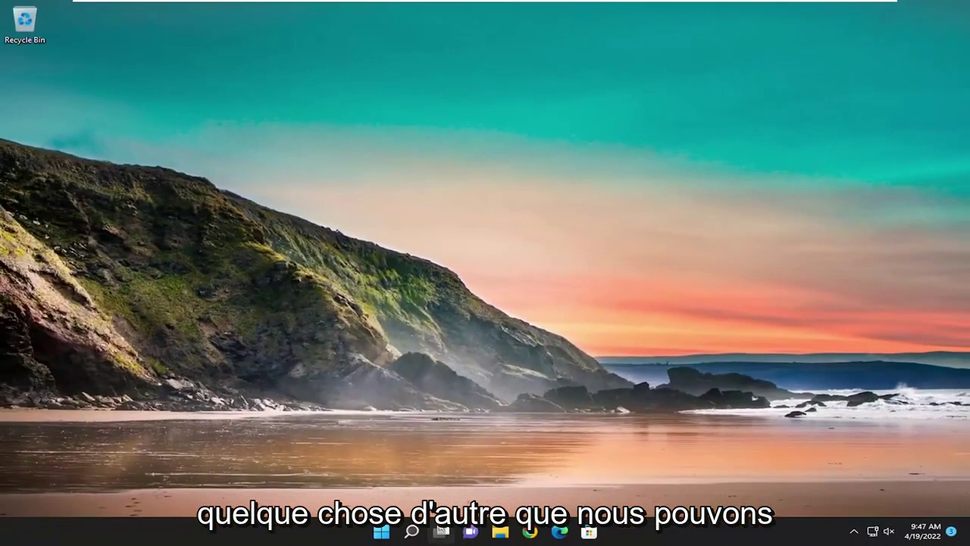
pyautogui.moveTo(442, 531)
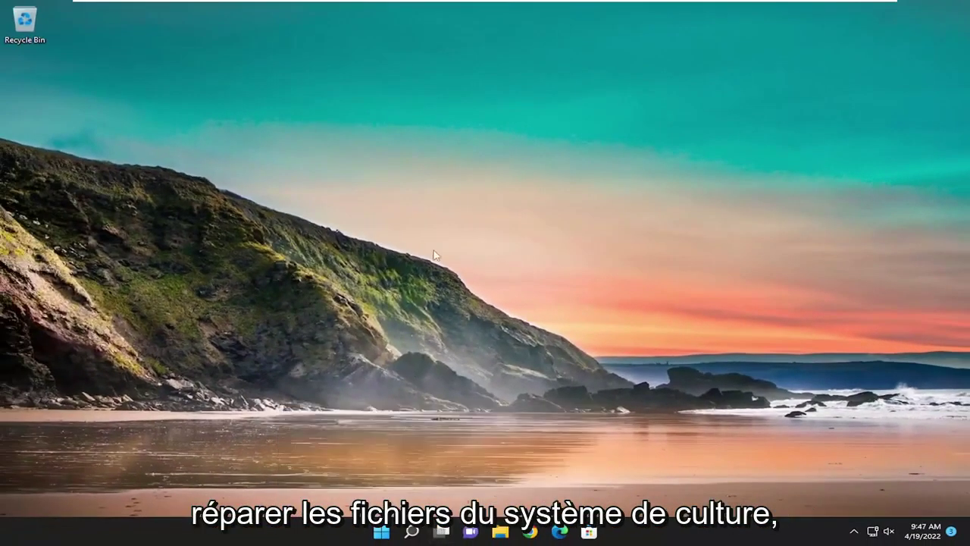
pyautogui.click(411, 531)
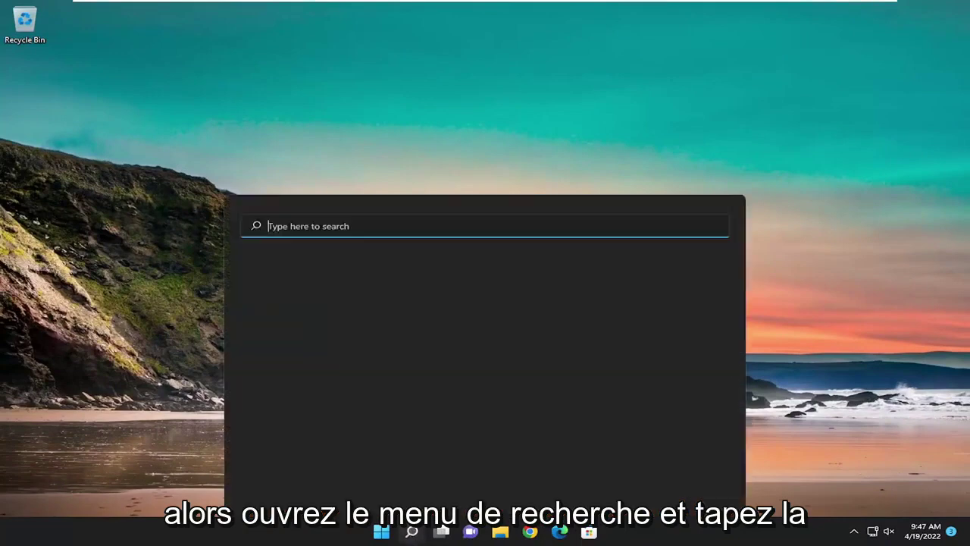
pyautogui.write('cmd')
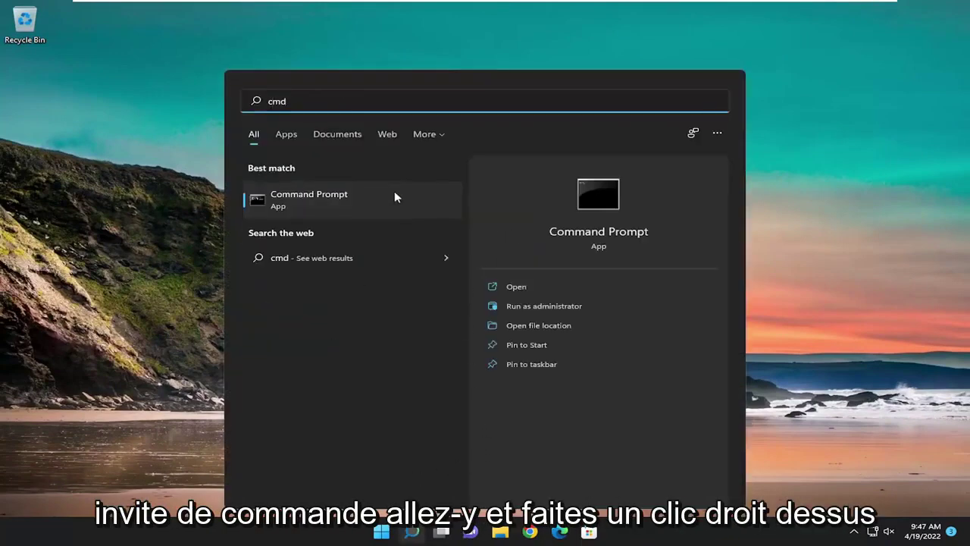
pyautogui.rightClick(376, 200)
pyautogui.click(431, 216)
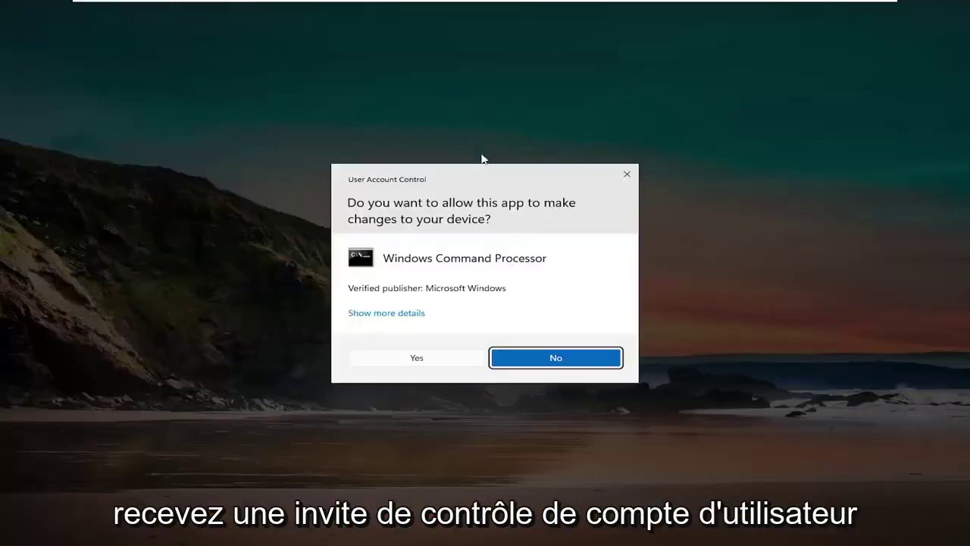
pyautogui.click(419, 358)
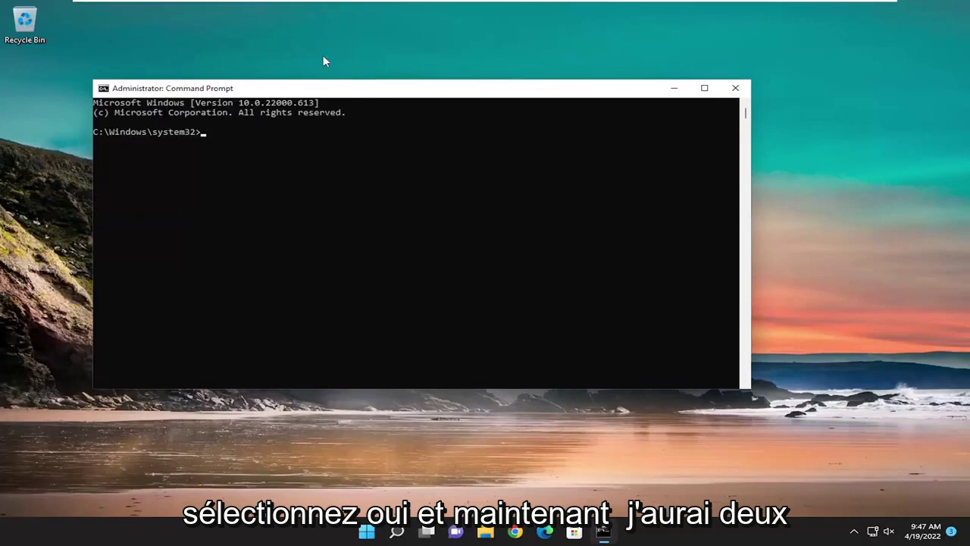
pyautogui.moveTo(357, 86); pyautogui.dragTo(407, 103)
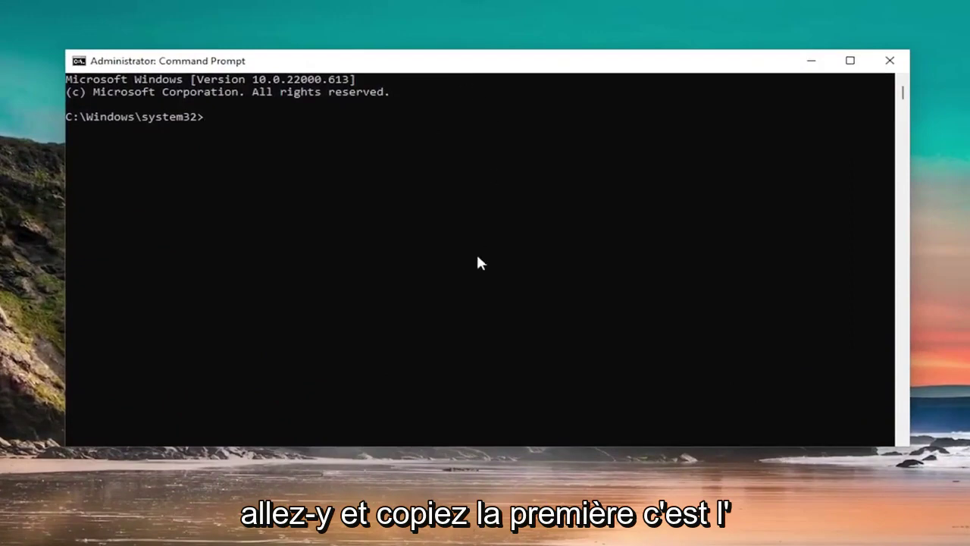
pyautogui.rightClick(443, 64)
# Step: Paste 'sfc /scannow' from the window menu and run it to 100% with no integrity violations
pyautogui.moveTo(526, 186)
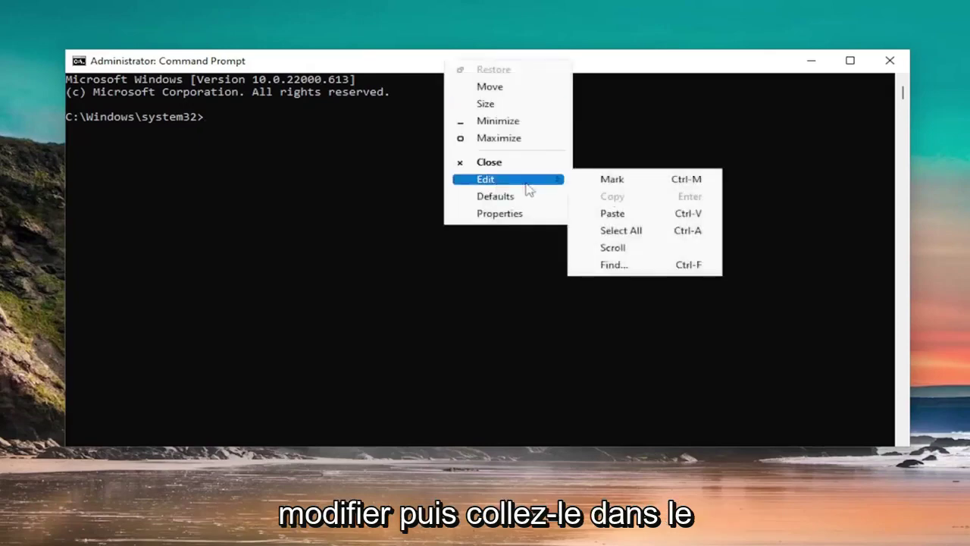
pyautogui.click(615, 213)
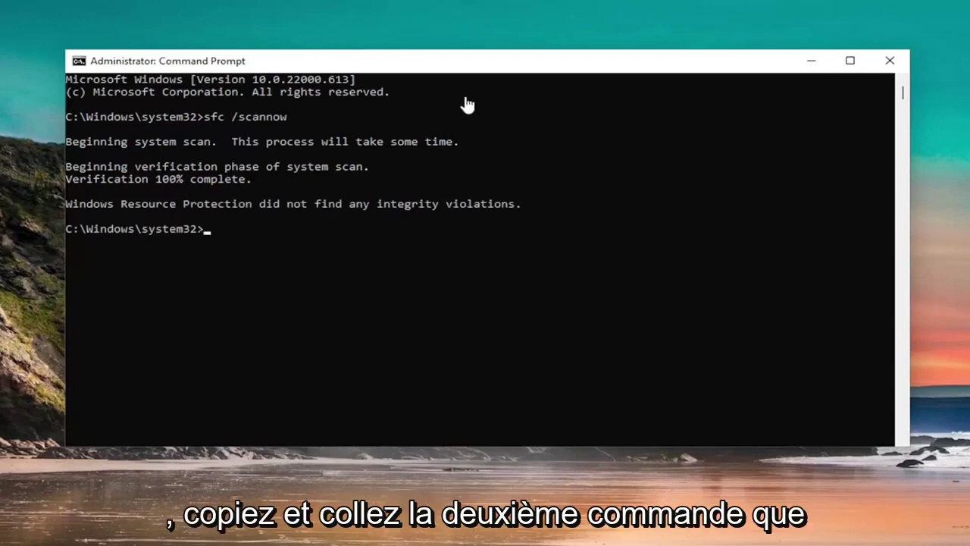
# Step: Paste and run 'DISM /Online /Cleanup-image /Restorehealth' until the restore completes successfully
pyautogui.rightClick(507, 65)
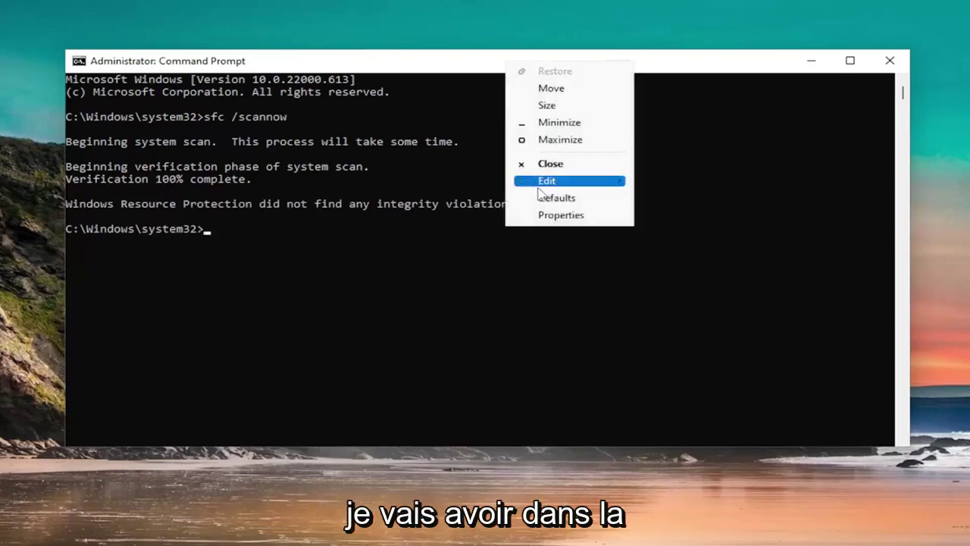
pyautogui.moveTo(539, 183)
pyautogui.click(674, 214)
pyautogui.press('Return')
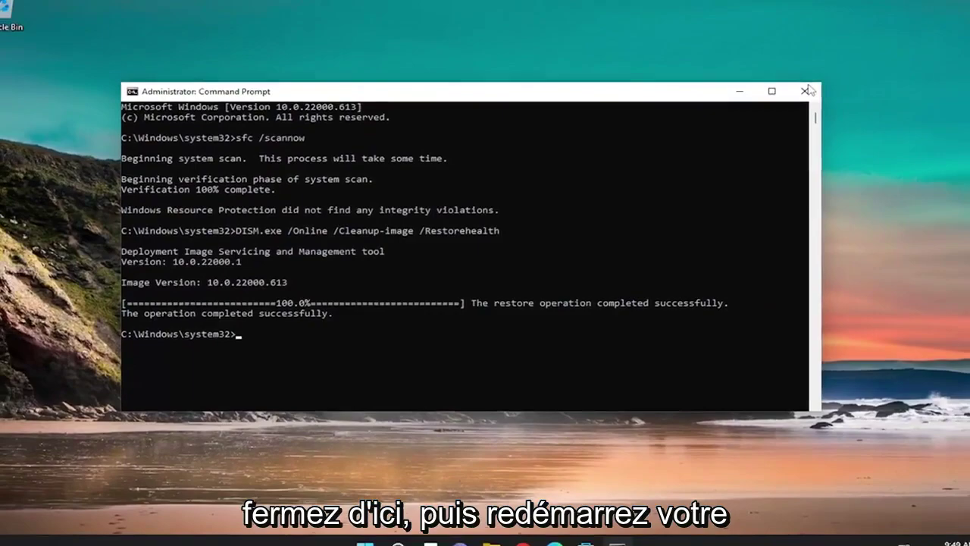
# Step: Close Command Prompt and bring up the Start button's shut down and restart options
pyautogui.click(806, 90)
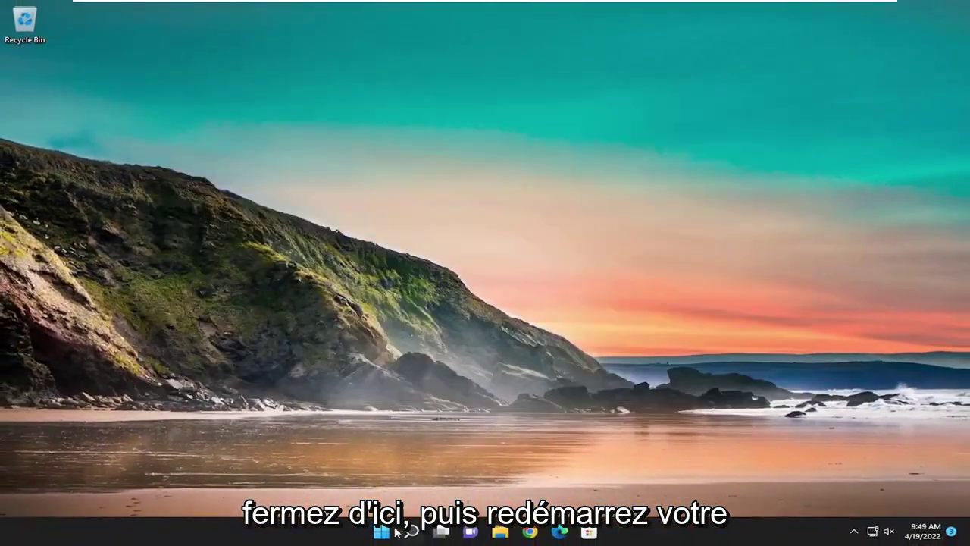
pyautogui.rightClick(365, 543)
pyautogui.moveTo(408, 485)
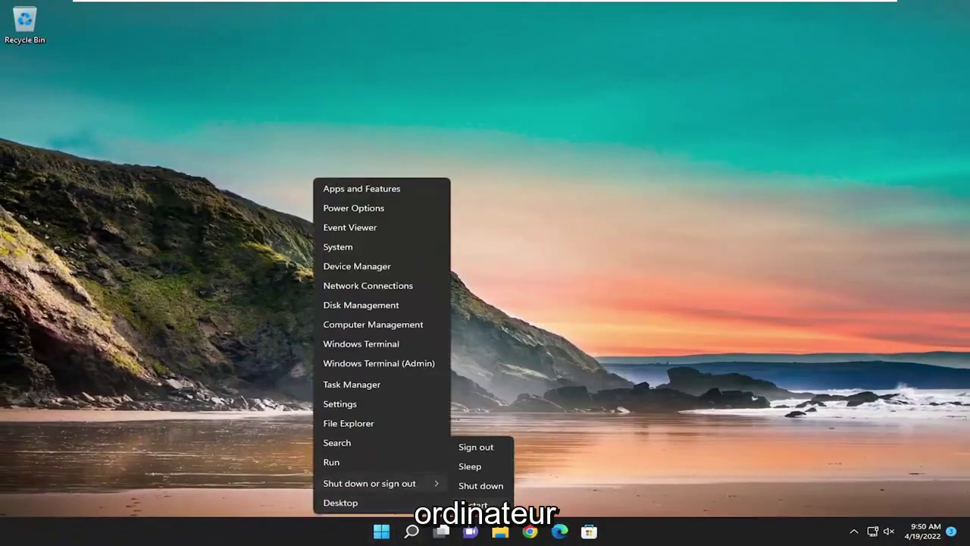